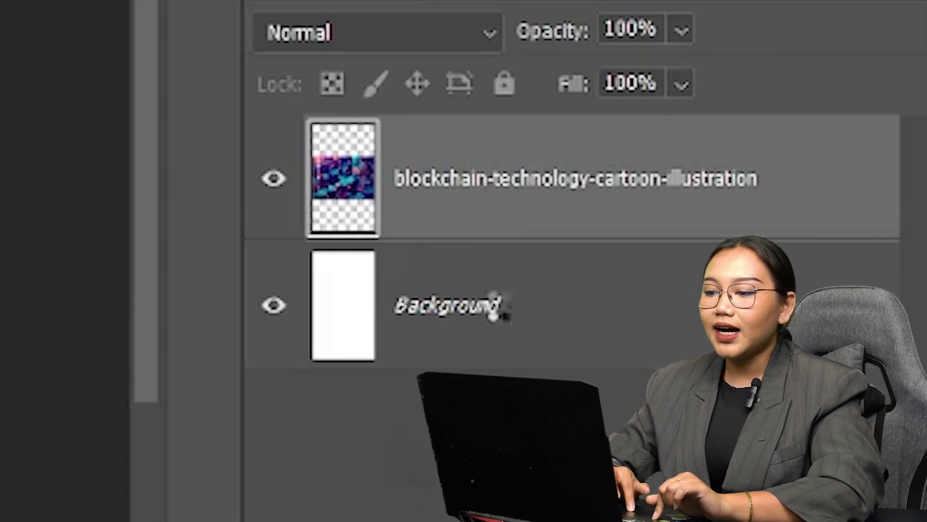
{"action": "key", "text": "Return"}
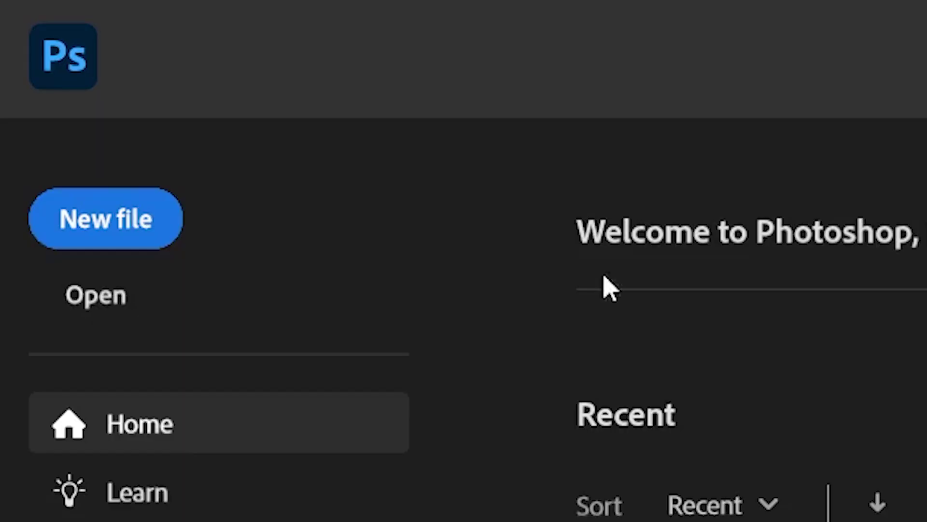
Create a new document named POSTER, 1080 by 1920 pixels, with a resolution of 300 pixels/inch.
{"action": "left_click", "coordinate": [90, 243]}
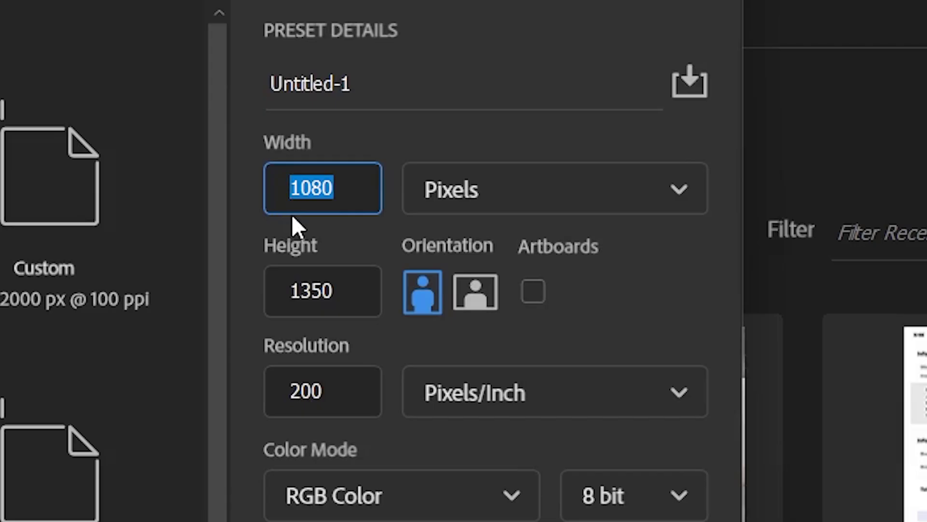
{"action": "left_click", "coordinate": [620, 194]}
{"action": "double_click", "coordinate": [356, 302]}
{"action": "type", "text": "1920"}
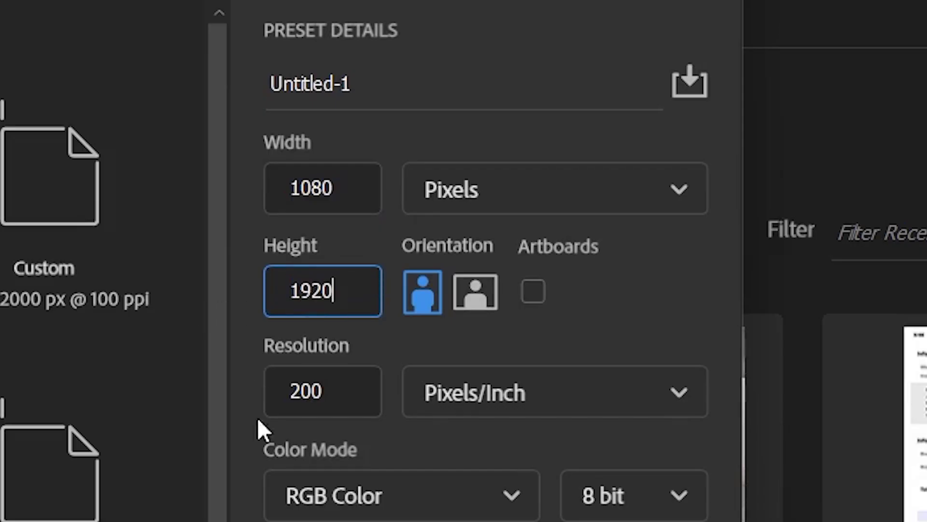
{"action": "double_click", "coordinate": [352, 393]}
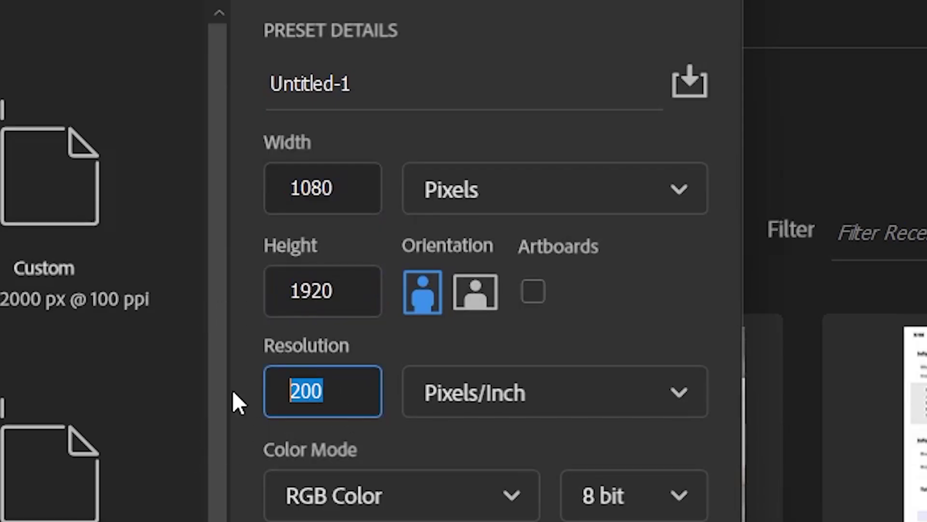
{"action": "type", "text": "300"}
{"action": "double_click", "coordinate": [415, 82]}
{"action": "type", "text": "Poster"}
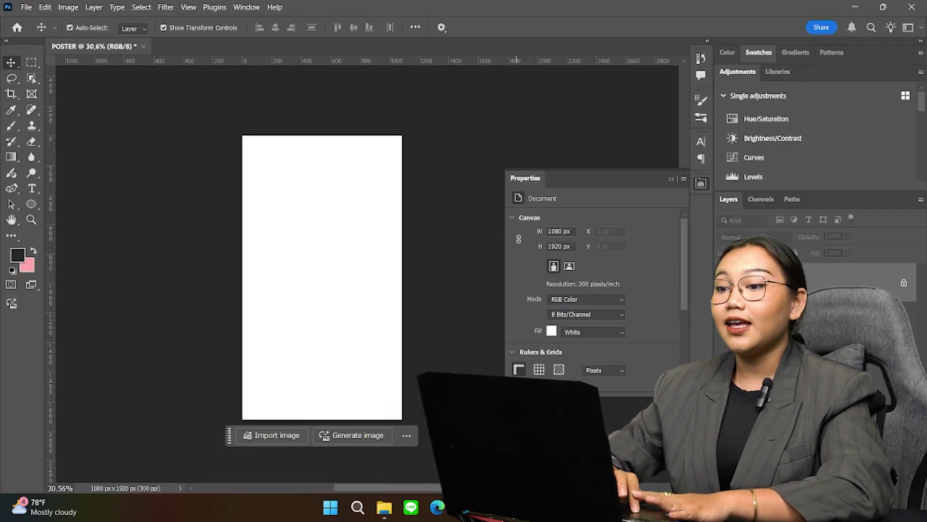
Place the orange cat image on the poster and move it down to the canvas's lower edge.
{"action": "left_click_drag", "start_coordinate": [483, 352], "coordinate": [317, 304]}
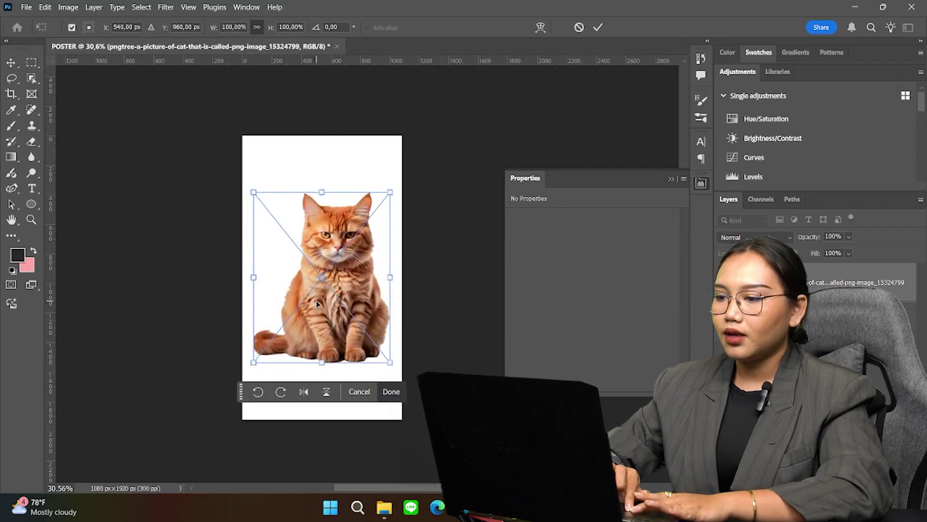
{"action": "key", "text": "Return"}
{"action": "left_click_drag", "start_coordinate": [322, 314], "coordinate": [333, 372]}
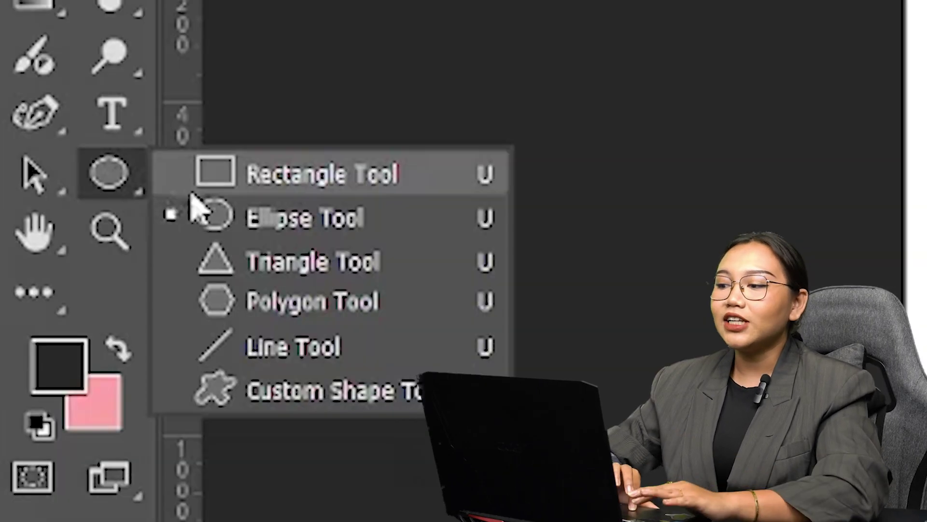
Draw an orange circle with the Ellipse Tool, enlarge it to about 1508 px and position it low behind the cat.
{"action": "left_click", "coordinate": [235, 216]}
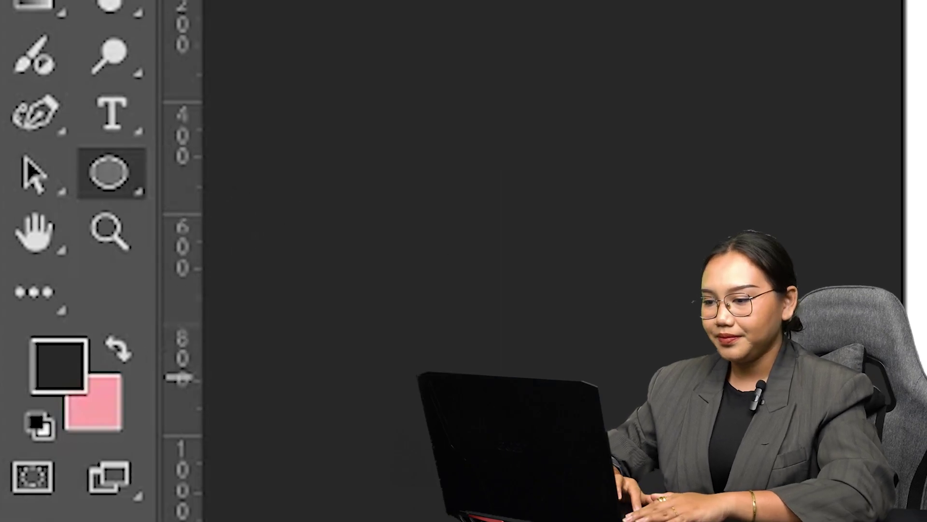
{"action": "left_click_drag", "start_coordinate": [226, 235], "coordinate": [514, 521]}
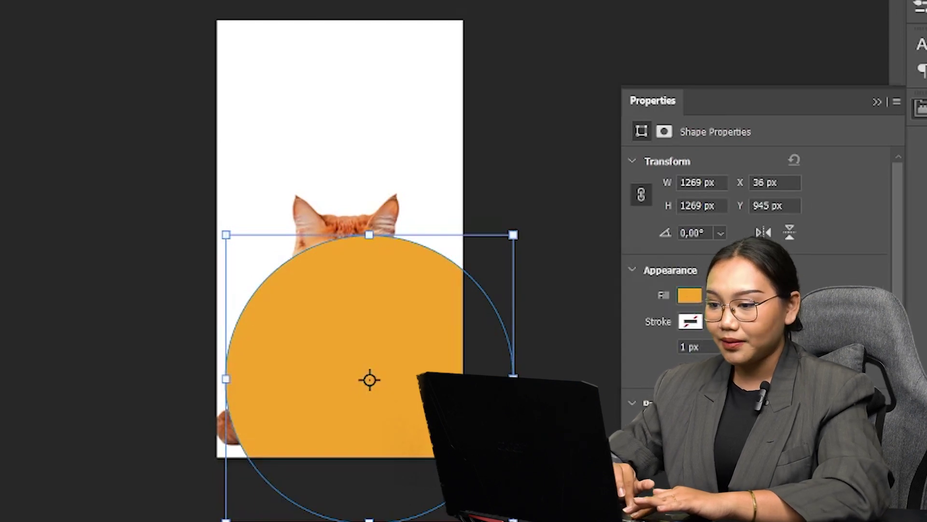
{"action": "left_click_drag", "start_coordinate": [472, 160], "coordinate": [480, 333]}
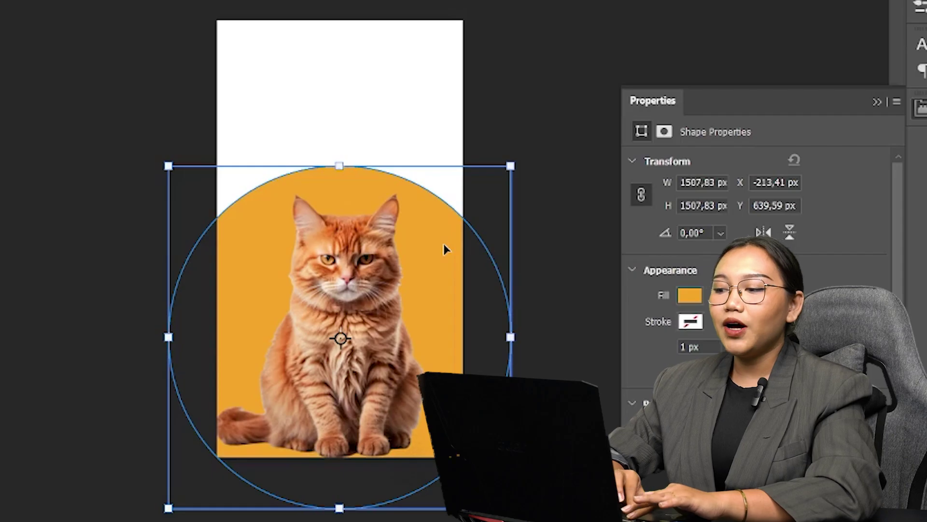
{"action": "left_click_drag", "start_coordinate": [445, 248], "coordinate": [445, 284]}
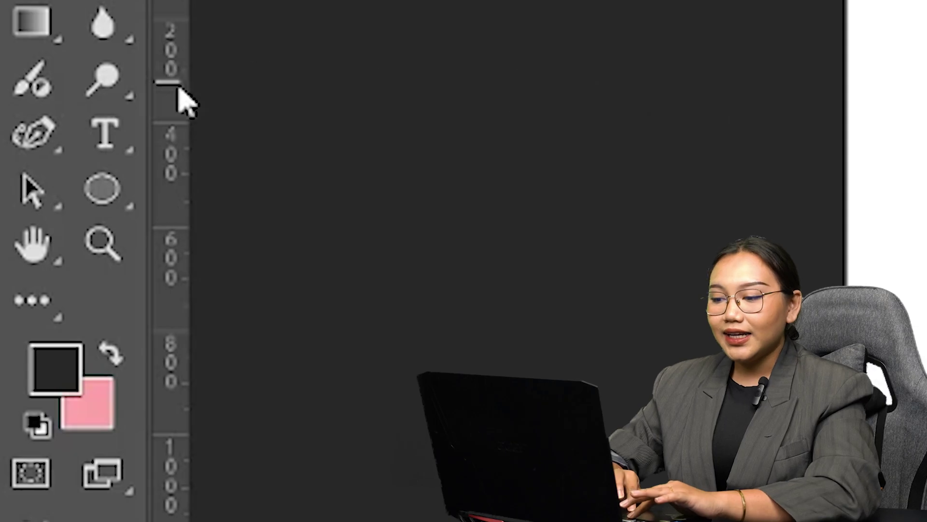
Add the title text "MEOW" above the cat and enlarge it to about 66 pt.
{"action": "left_click", "coordinate": [122, 128]}
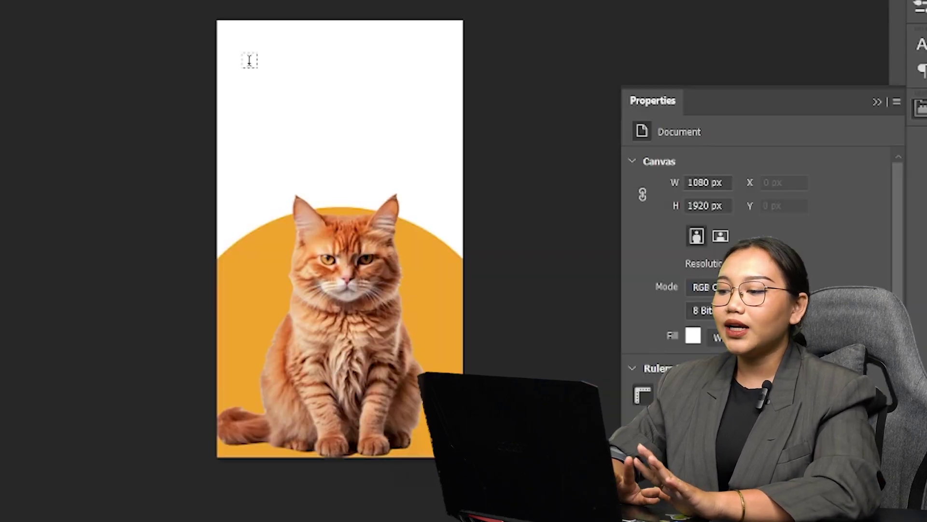
{"action": "left_click", "coordinate": [249, 60]}
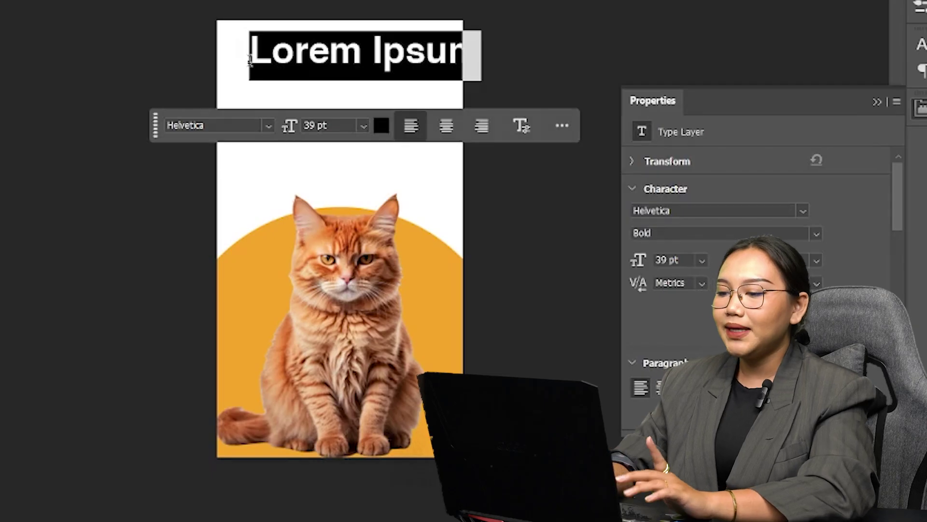
{"action": "type", "text": "MEOW"}
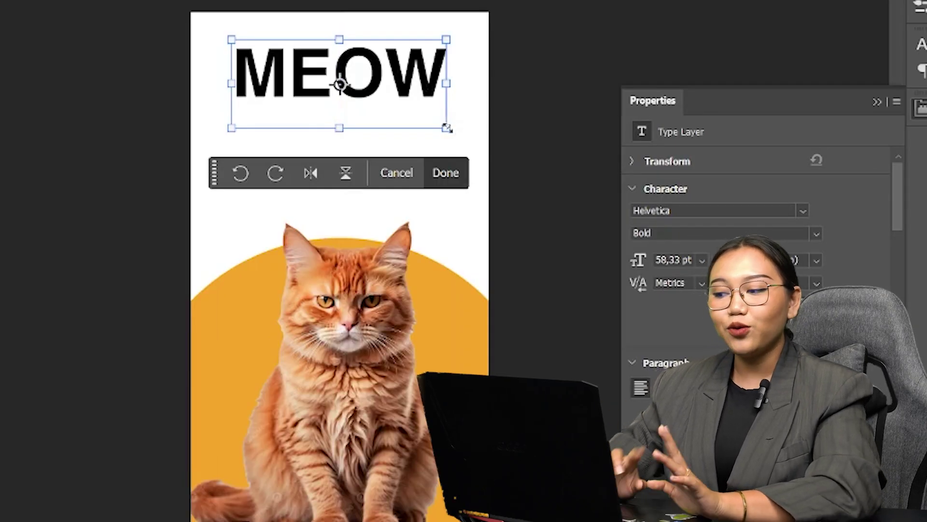
{"action": "left_click_drag", "start_coordinate": [446, 128], "coordinate": [461, 134]}
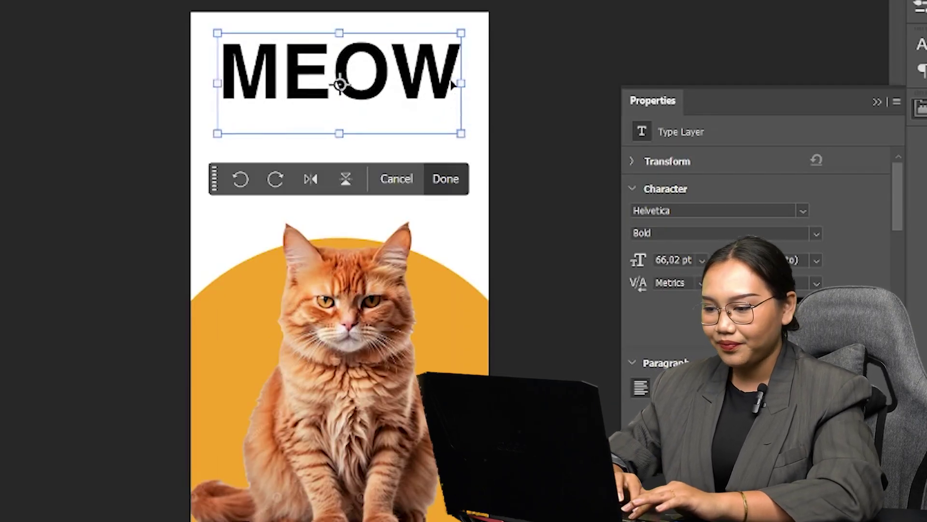
{"action": "key", "text": "Return"}
Add the text "Vol 1" beneath the start of the MEOW title.
{"action": "left_click", "coordinate": [226, 131]}
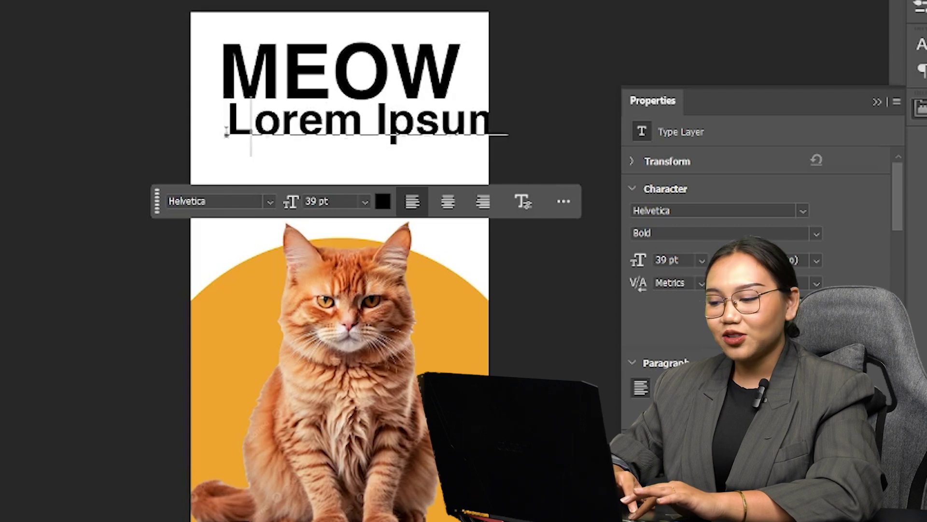
{"action": "type", "text": "vOL"}
{"action": "key", "text": "ctrl+a"}
{"action": "type", "text": "Vol 1"}
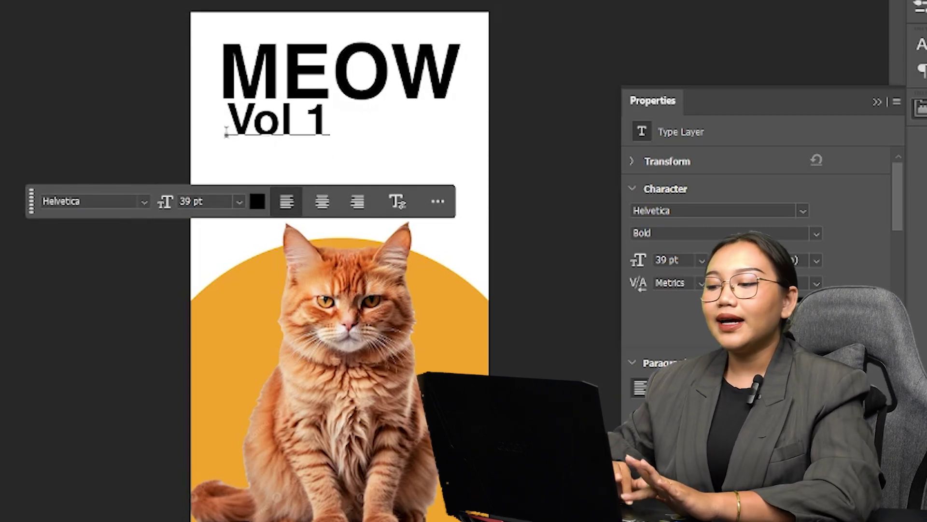
Scale "Vol 1" down to about 14.28 pt and turn a copy beneath the title's end into "17.01.25".
{"action": "left_click_drag", "start_coordinate": [277, 139], "coordinate": [536, 140]}
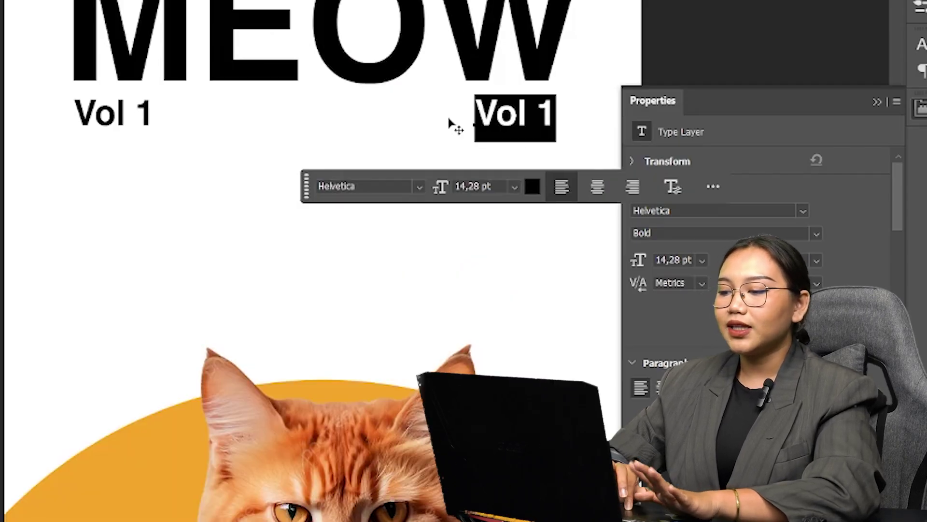
{"action": "type", "text": "17.01"}
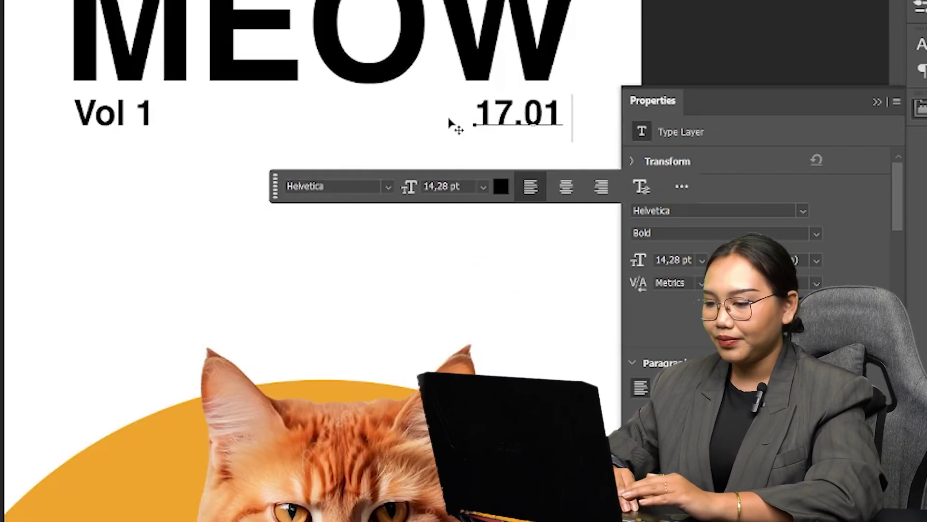
{"action": "type", "text": ".25"}
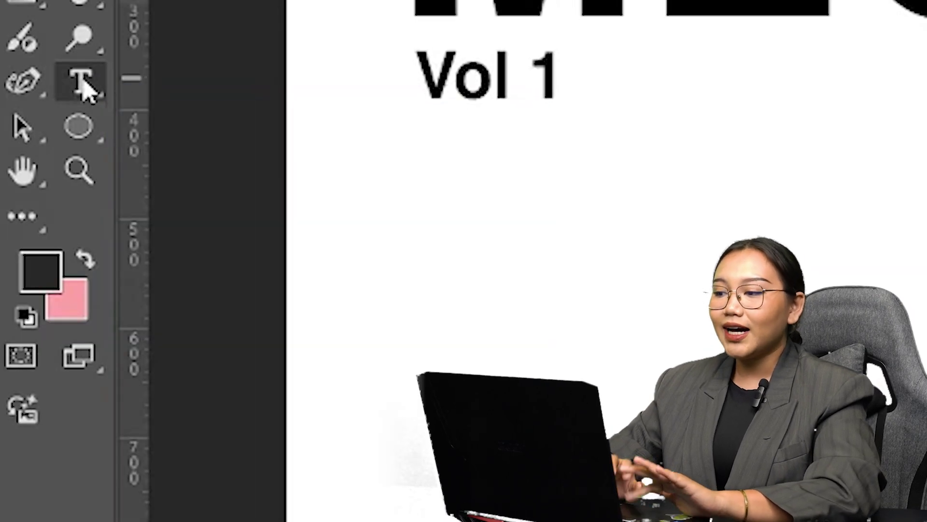
Draw a paragraph text box with the Type tool in the blank area beneath the "Vol 1" text.
{"action": "left_click_drag", "start_coordinate": [75, 162], "coordinate": [560, 279]}
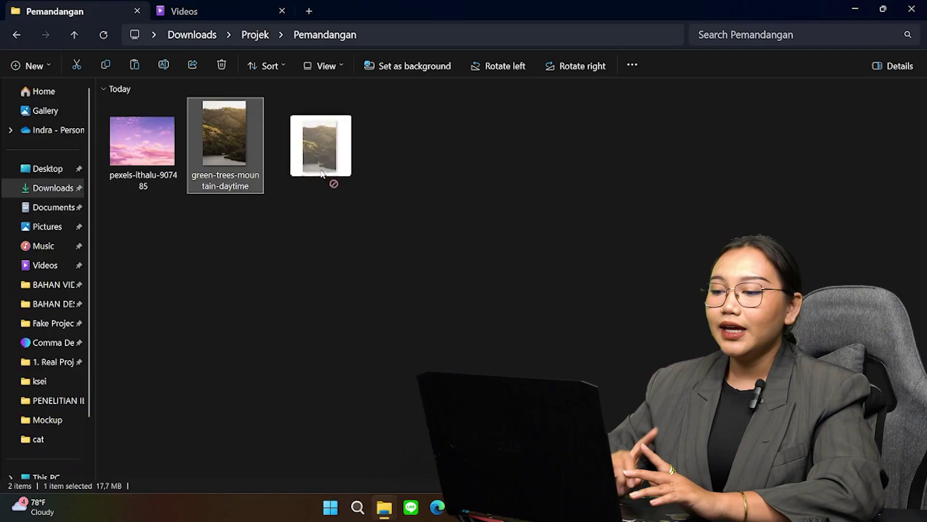
Bring the green-trees-mountain-daytime image from the Pemandangan folder into the Photoshop document.
{"action": "left_click_drag", "start_coordinate": [320, 175], "coordinate": [362, 303]}
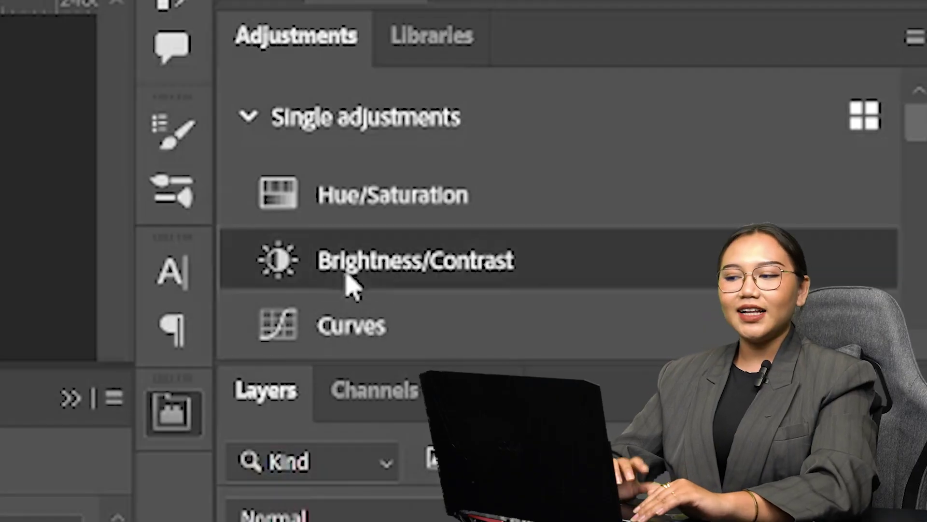
Try the Brightness/Contrast and Curves adjustments on the image.
{"action": "left_click", "coordinate": [346, 274]}
{"action": "left_click_drag", "start_coordinate": [431, 236], "coordinate": [500, 247]}
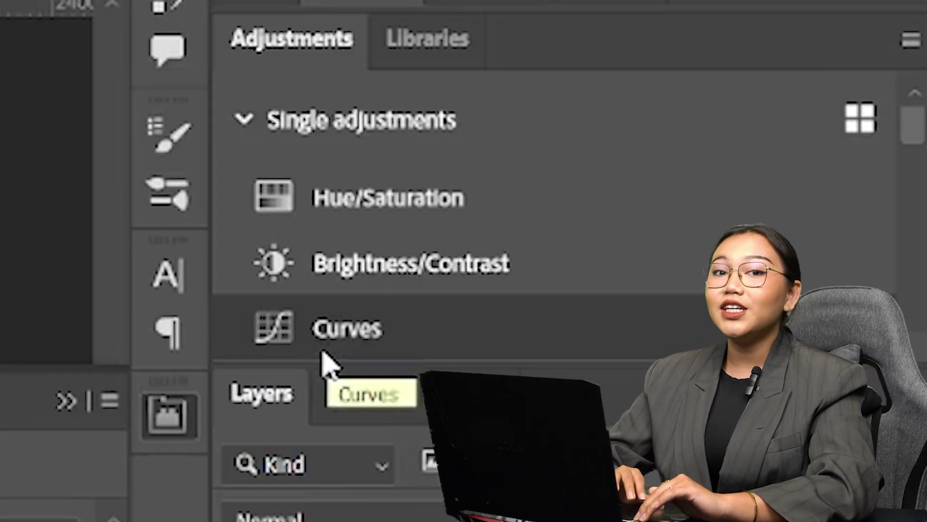
{"action": "left_click", "coordinate": [323, 355]}
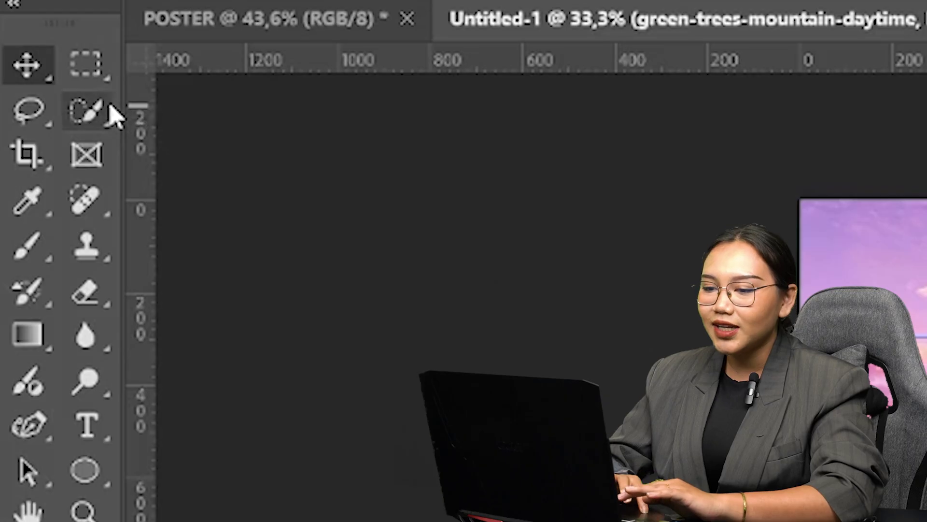
Select the hills and lake in the green-trees-mountain-daytime layer with the Quick Selection tool and mask out its sky.
{"action": "left_click", "coordinate": [108, 108]}
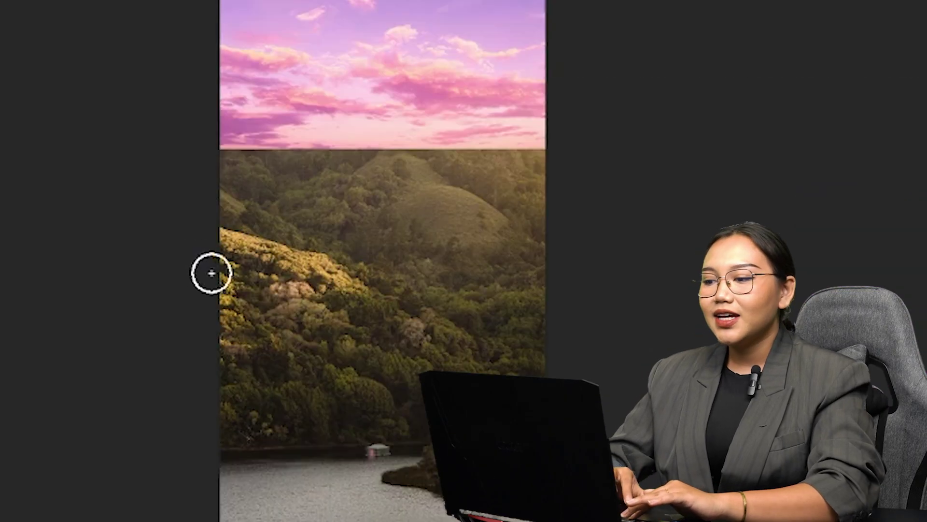
{"action": "mouse_move", "coordinate": [211, 273]}
{"action": "left_mouse_down"}
{"action": "mouse_move", "coordinate": [327, 381]}
{"action": "mouse_move", "coordinate": [459, 410]}
{"action": "left_mouse_up"}
{"action": "mouse_move", "coordinate": [420, 329]}
{"action": "left_mouse_down"}
{"action": "mouse_move", "coordinate": [378, 304]}
{"action": "mouse_move", "coordinate": [396, 299]}
{"action": "mouse_move", "coordinate": [254, 231]}
{"action": "left_mouse_up"}
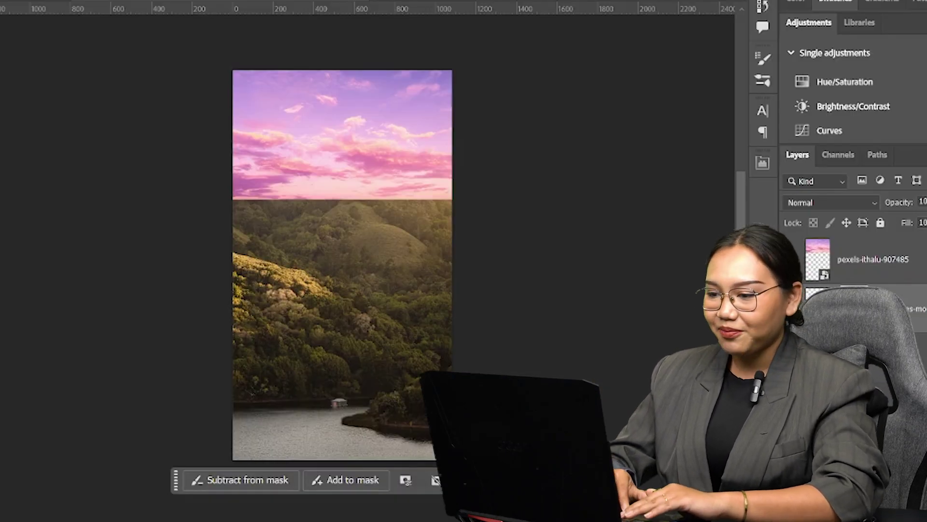
Move the pink sky layer pexels-ithalu-907485 beneath the masked green-trees-mountain-daytime layer.
{"action": "left_click", "coordinate": [917, 265]}
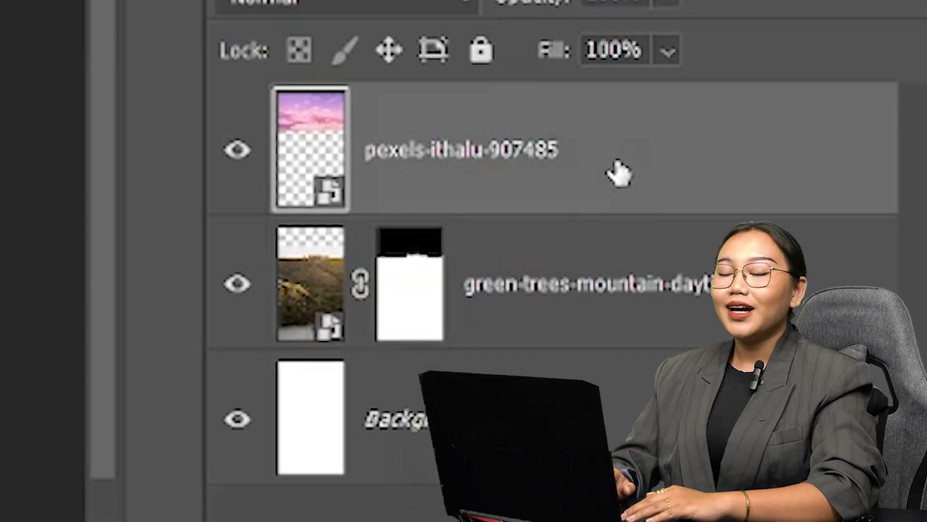
{"action": "left_click_drag", "start_coordinate": [615, 161], "coordinate": [568, 346]}
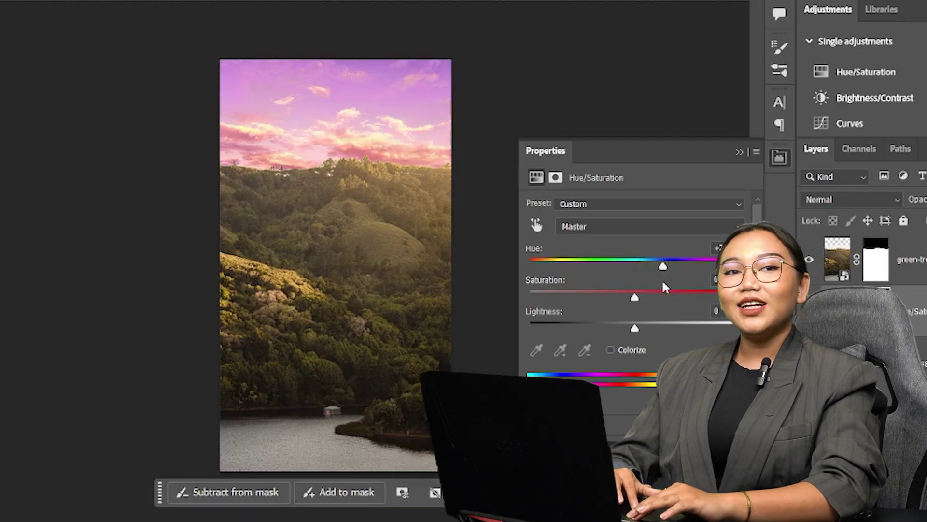
Adjust the sky with Hue/Saturation: shift the hue to the positive side, lower the saturation and raise the lightness.
{"action": "left_click_drag", "start_coordinate": [662, 279], "coordinate": [665, 332]}
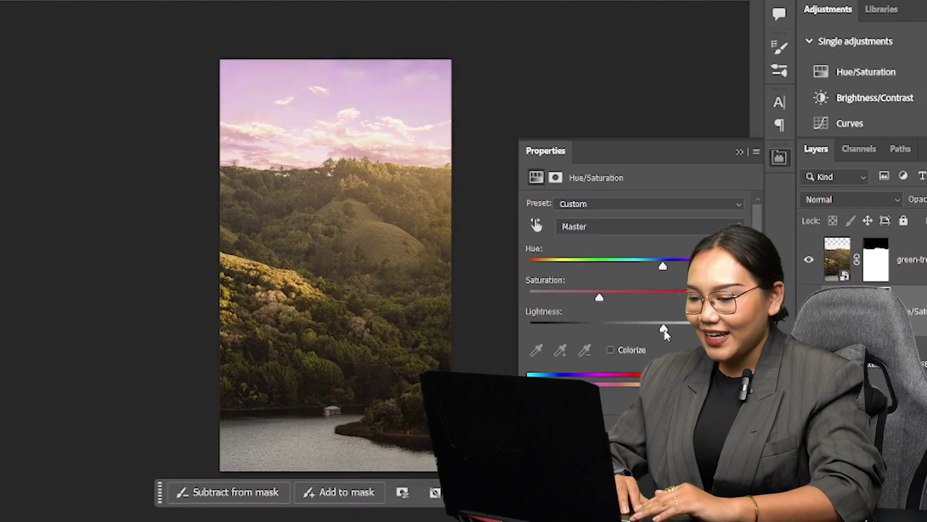